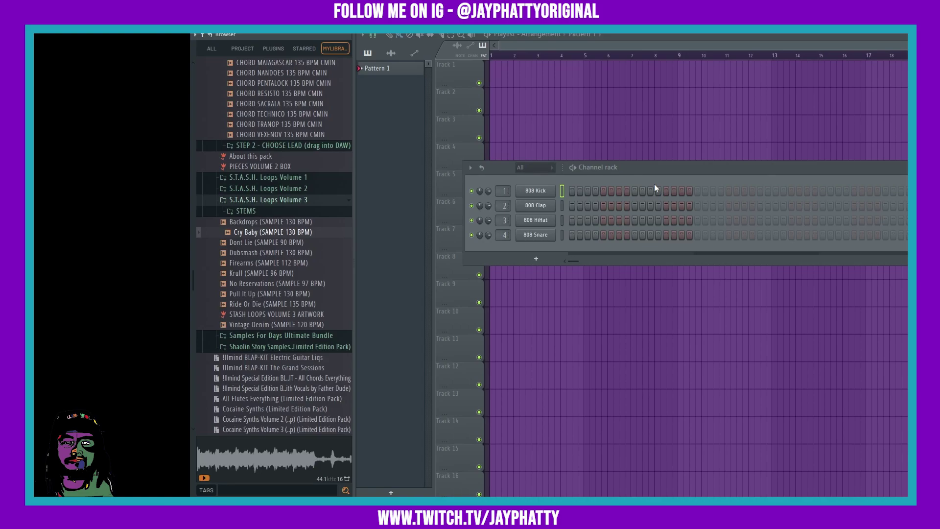
Open the tag filter panel at the bottom of the browser.
left_click(213, 492)
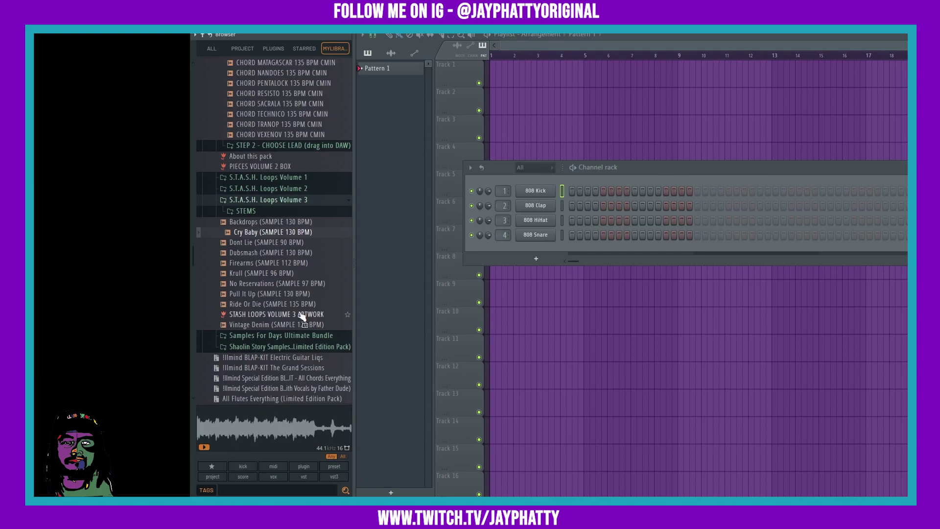
Filter the library to starred, then to kick, and finally to vox only, listing ten vocal samples.
left_click(212, 467)
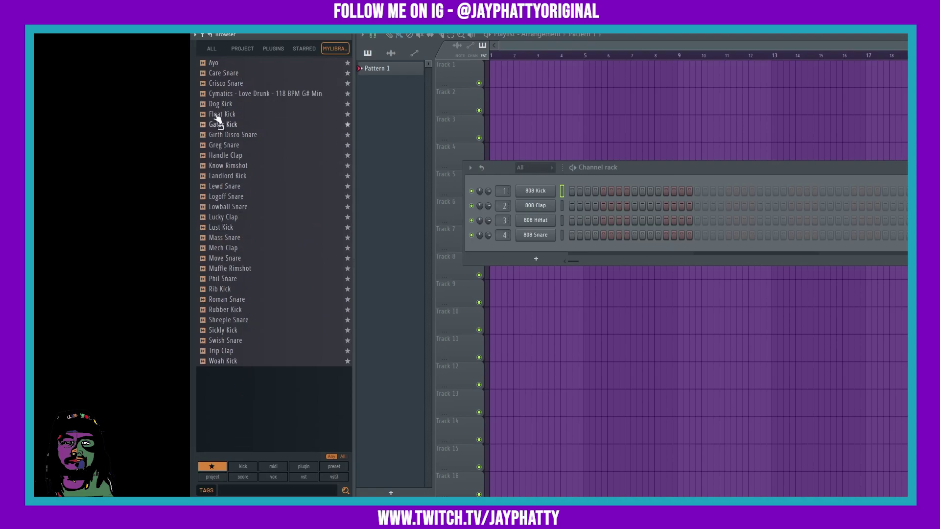
left_click(243, 468)
left_click(223, 467)
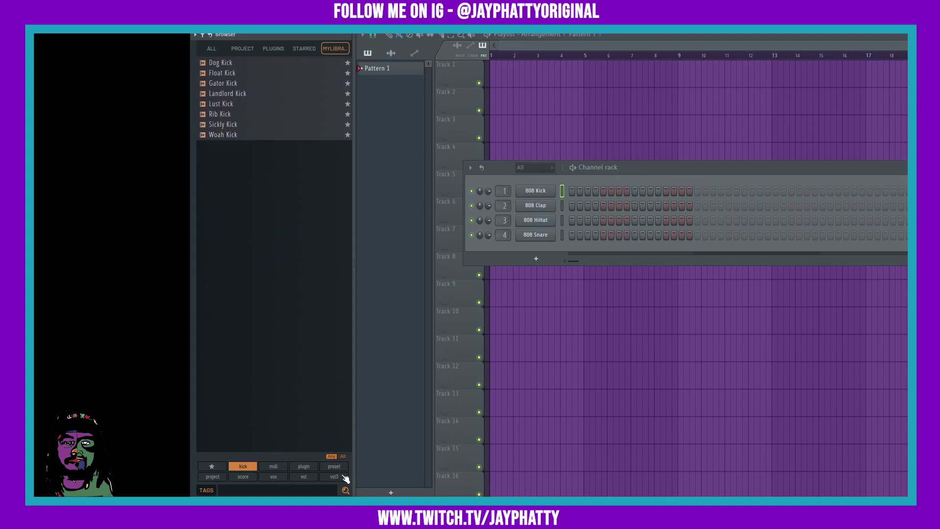
left_click(270, 478)
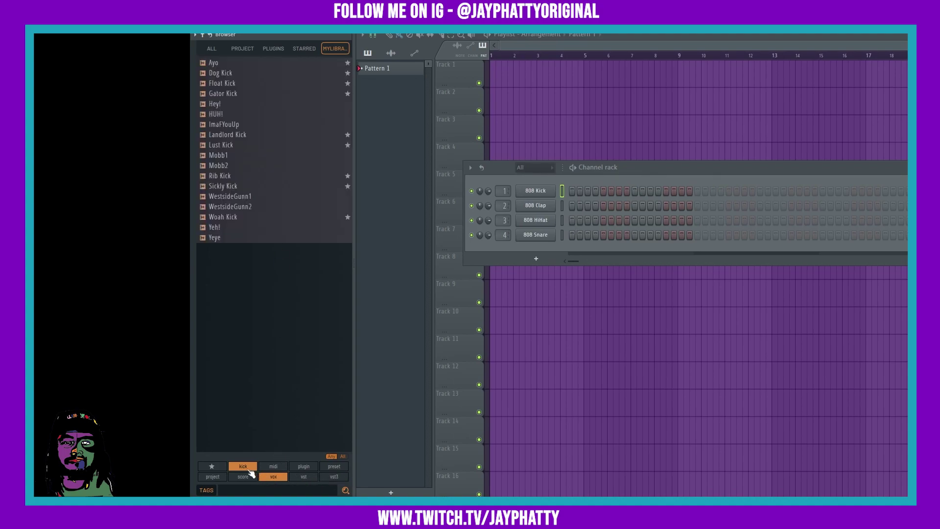
left_click(243, 467)
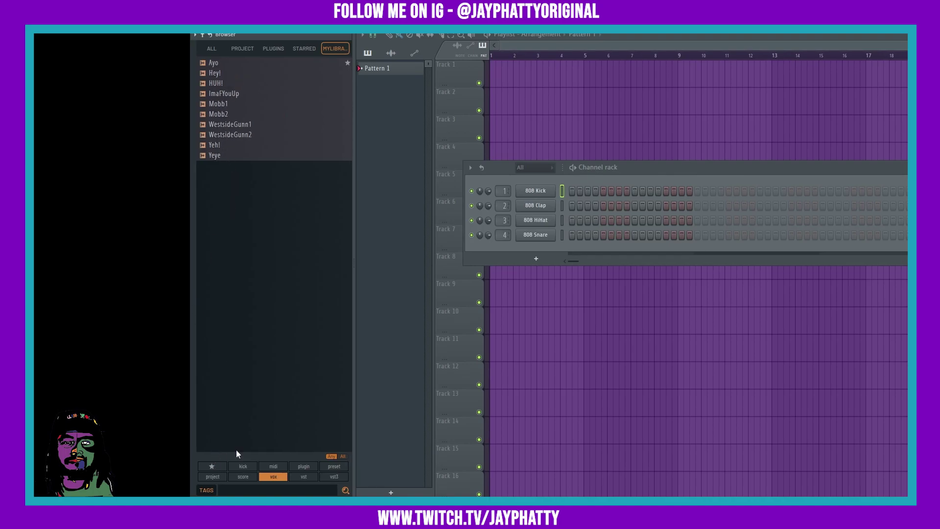
Clear the tag filter and collapse the Pieces Volume 2, S.T.A.S.H. Loops Volume 3 and Melodies folders.
left_click(212, 49)
scroll(294, 98, "down", 10)
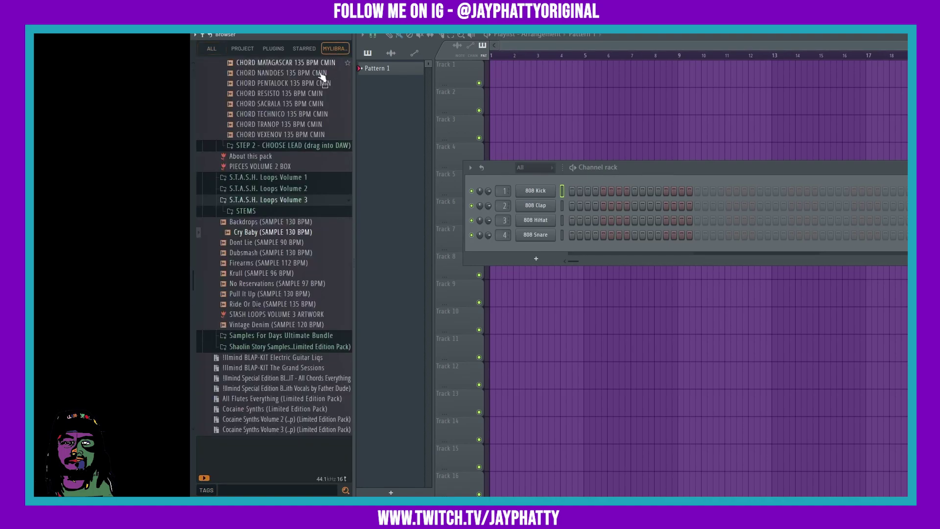
scroll(260, 134, "up", 5)
left_click(227, 104)
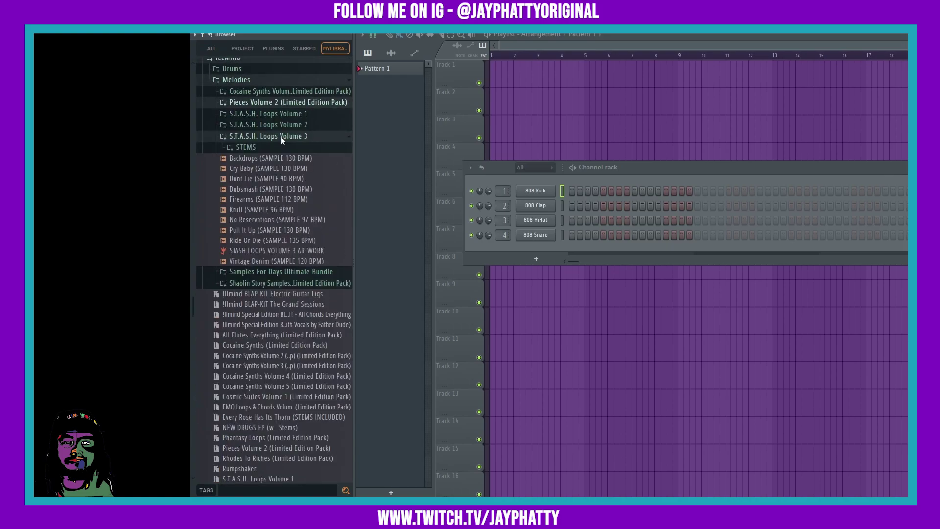
left_click(250, 139)
left_click(245, 81)
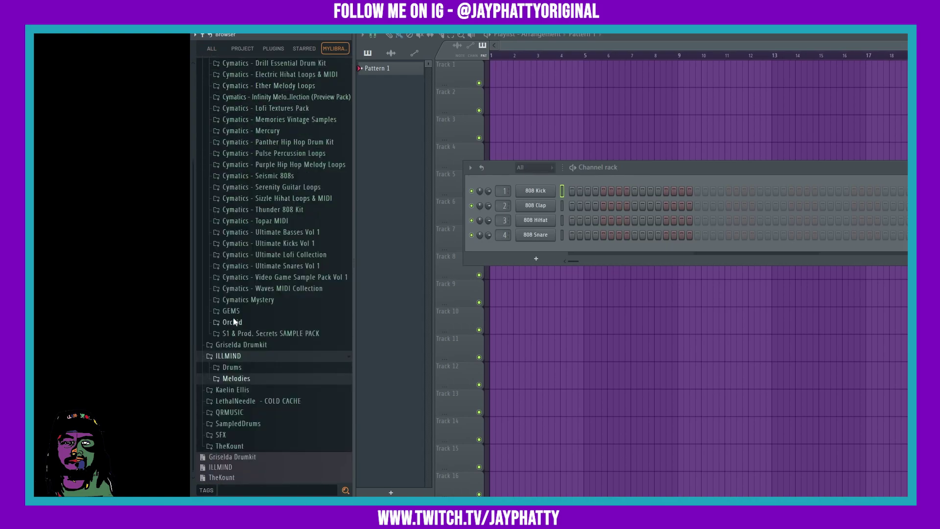
Expand the drum folders down to the Snares folder of Kount Drums Vol. 5.
left_click(229, 369)
scroll(294, 314, "down", 4)
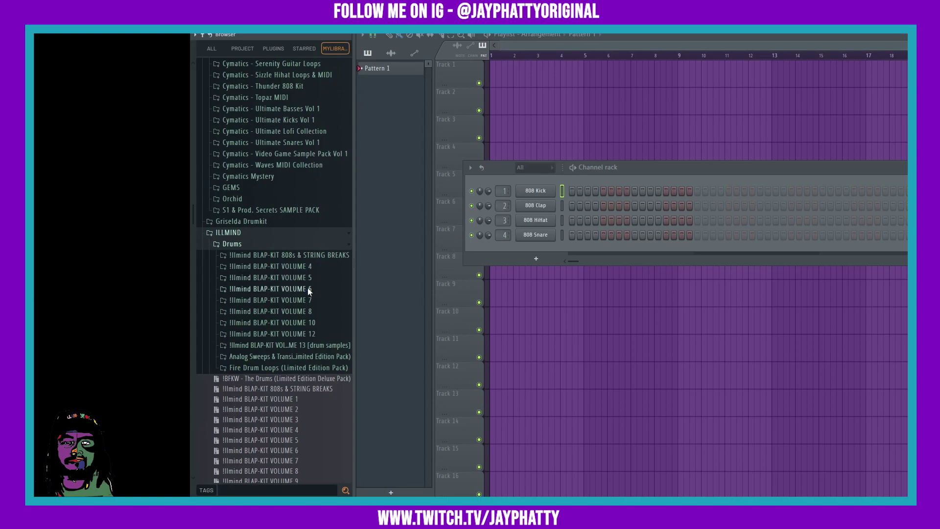
left_click(283, 279)
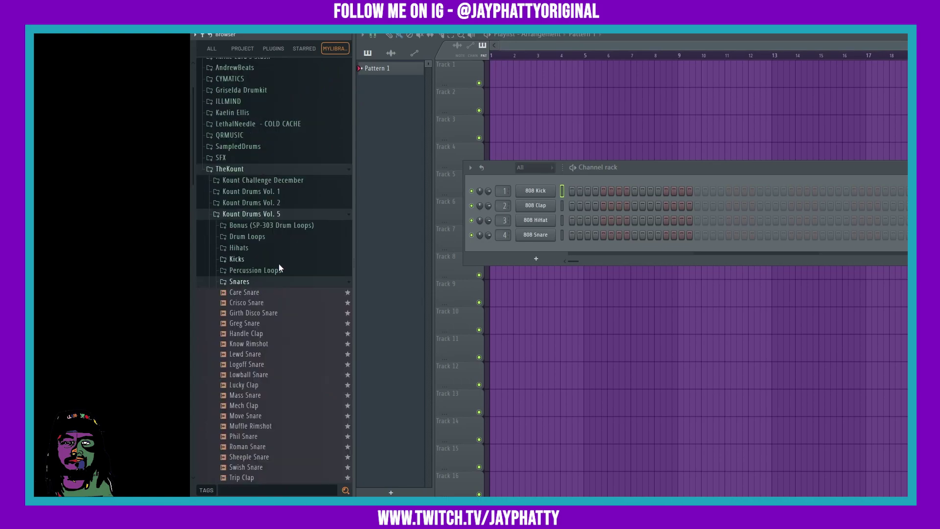
scroll(279, 267, "down", 2)
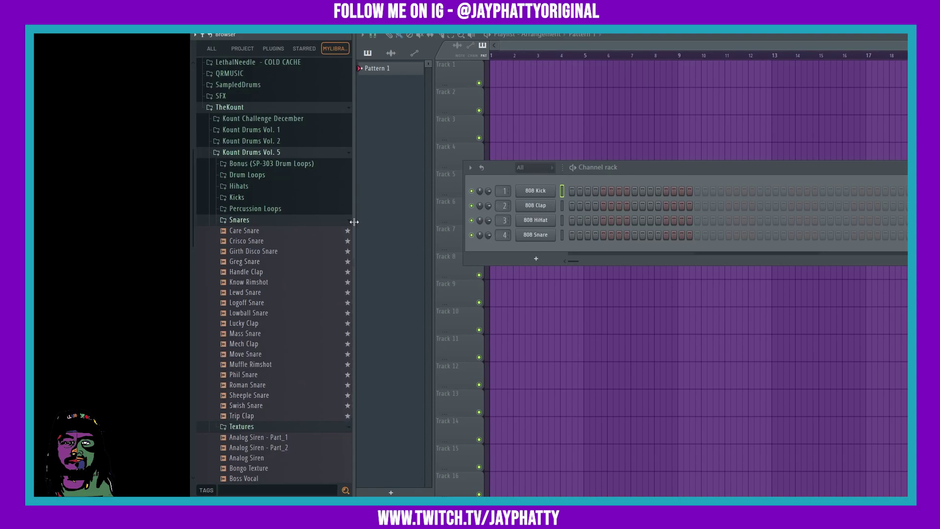
Add a new 'Snare' tag to the Care Snare sample.
right_click(247, 232)
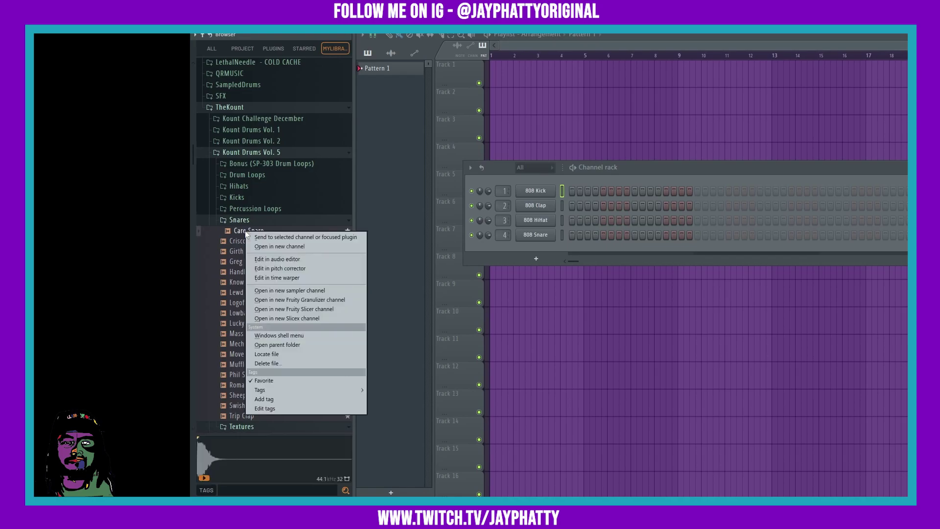
left_click(266, 400)
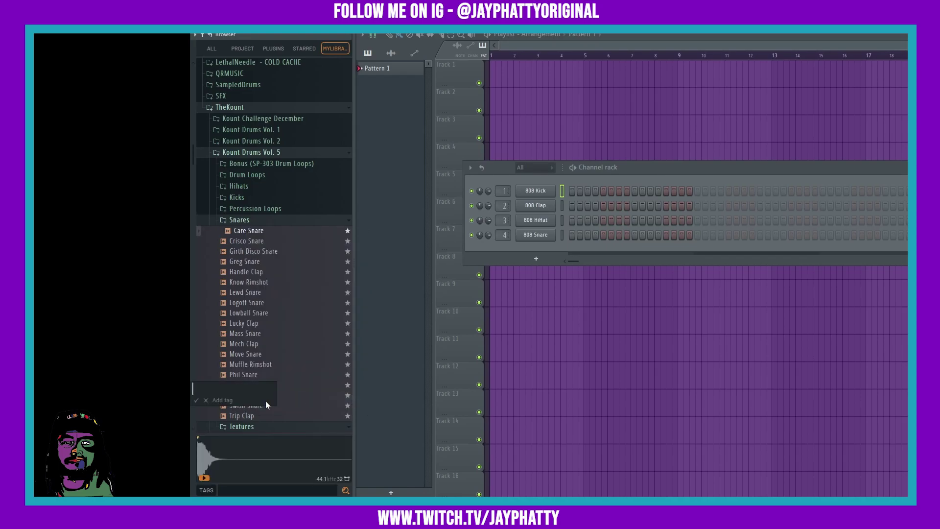
type("Snare")
key("Return")
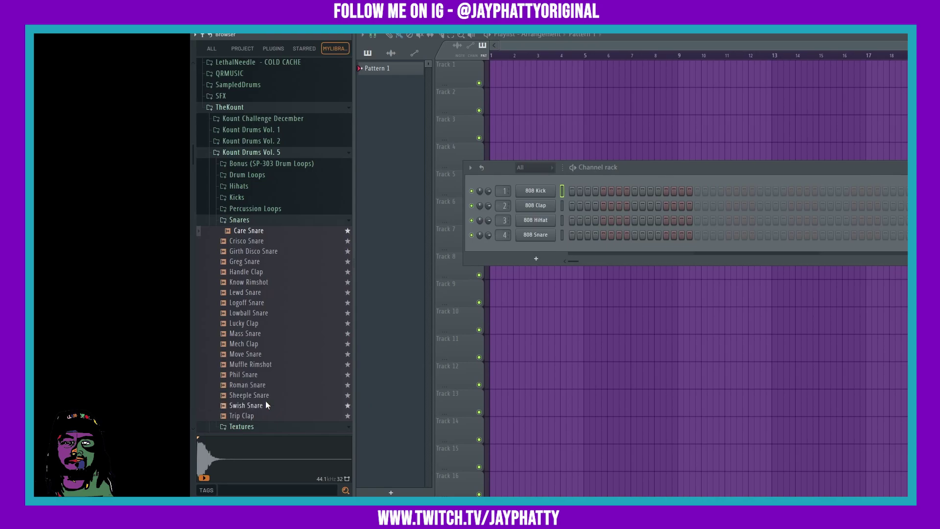
Preview Crisco Snare and Girth Disco Snare, then tag Girth Disco Snare as snare.
left_click(241, 241)
left_click(243, 252)
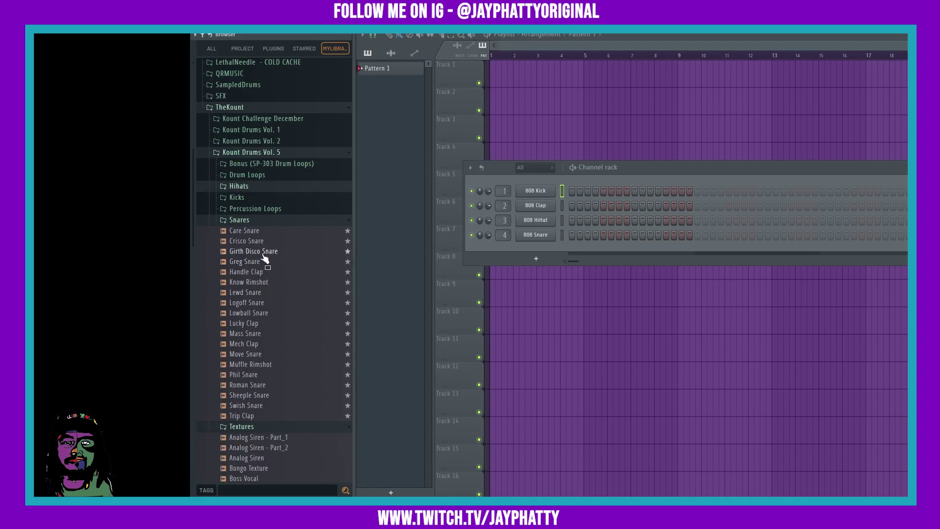
right_click(265, 254)
mouse_move(289, 411)
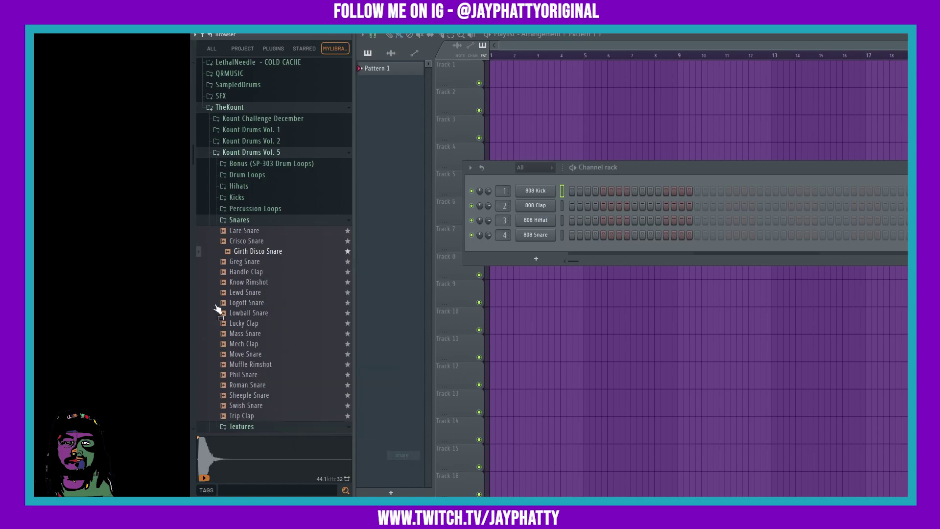
left_click(406, 454)
Filter the browser to snare-tagged samples only, then return to the ALL tab.
left_click(207, 491)
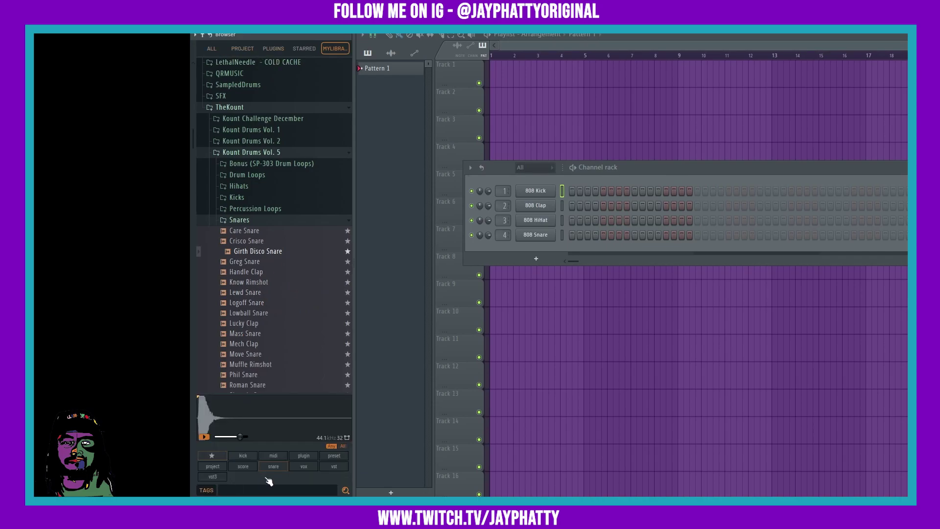
left_click(222, 456)
left_click(281, 468)
left_click(217, 457)
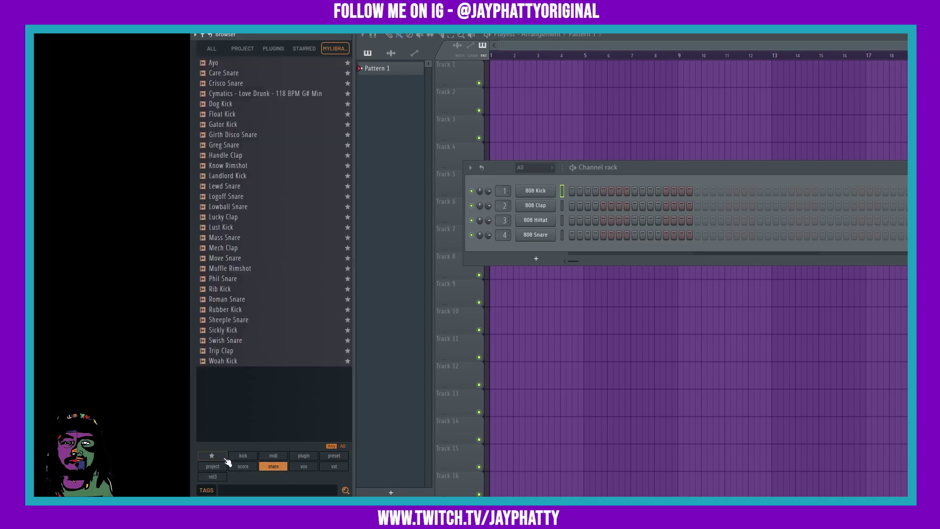
left_click_drag(240, 63, 244, 64)
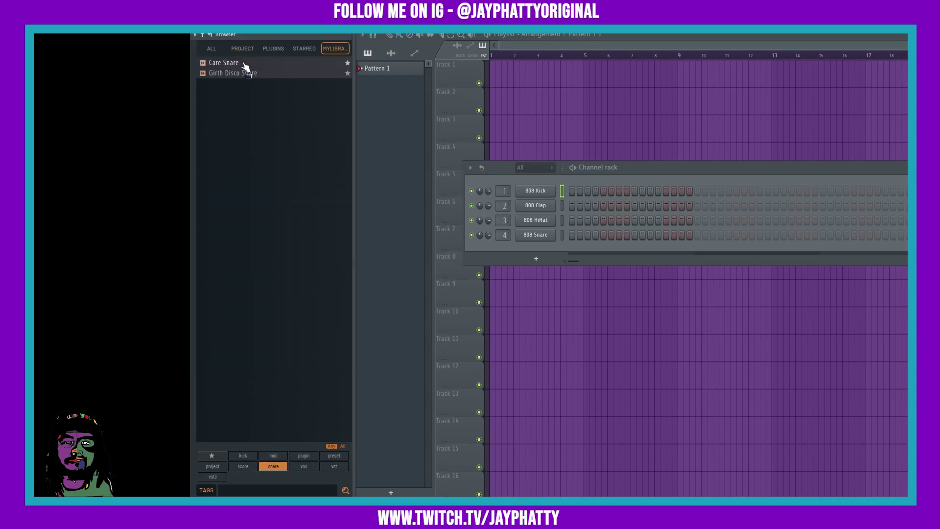
left_click(211, 48)
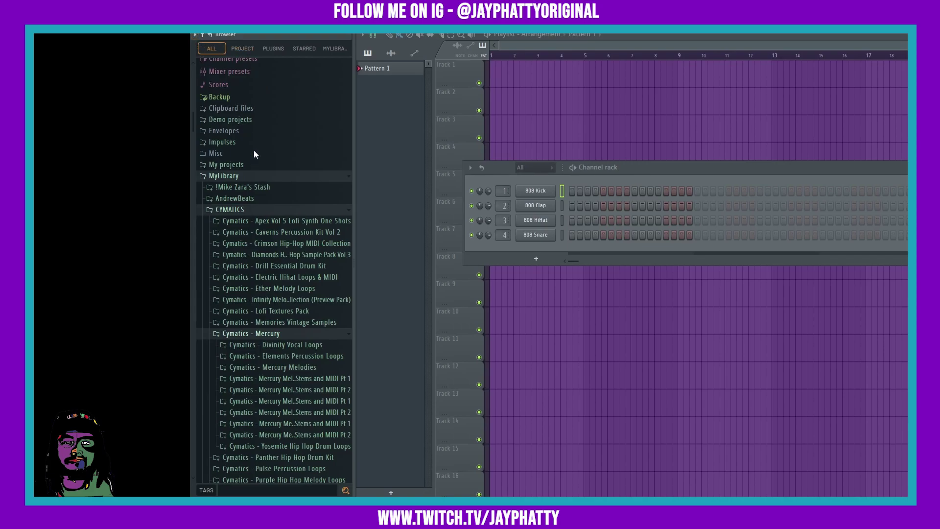
Browse into Cymatics - Mercury > Cymatics - Mercury Melodies and open the R&B folder.
left_click(196, 34)
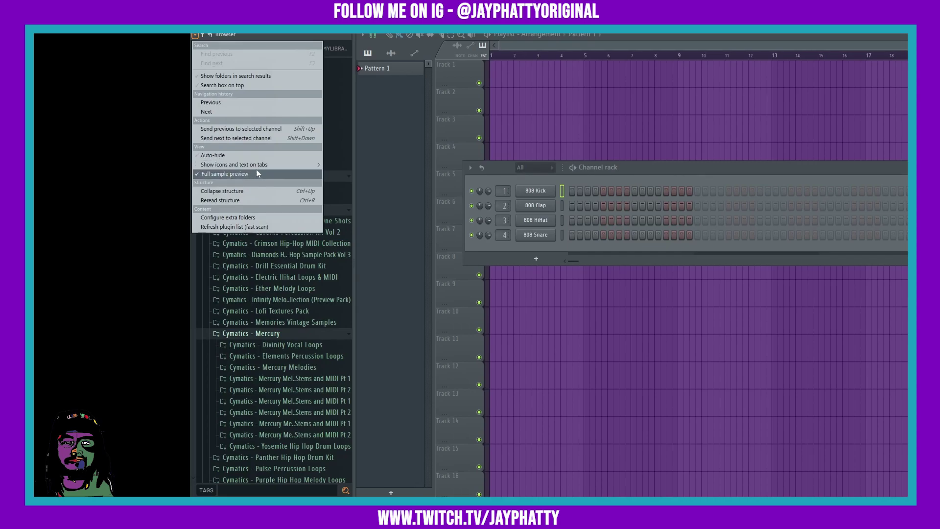
left_click(384, 144)
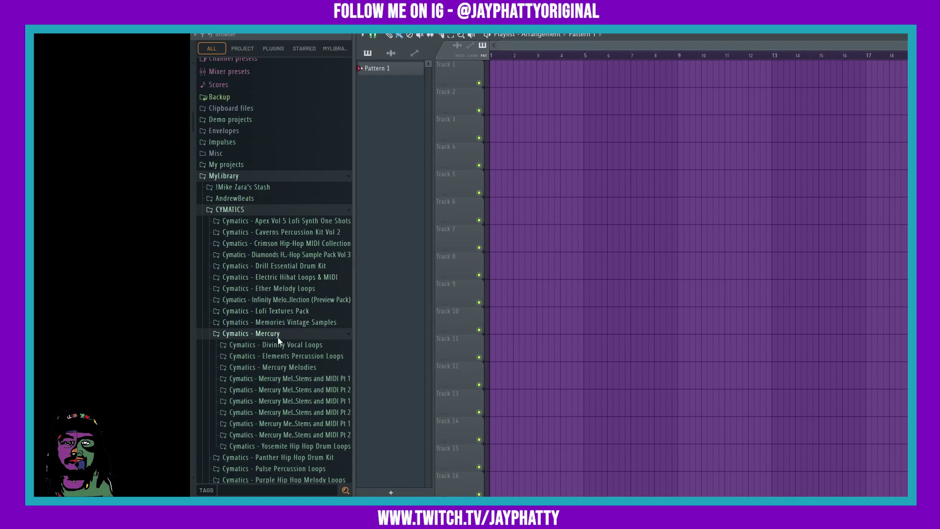
left_click(265, 334)
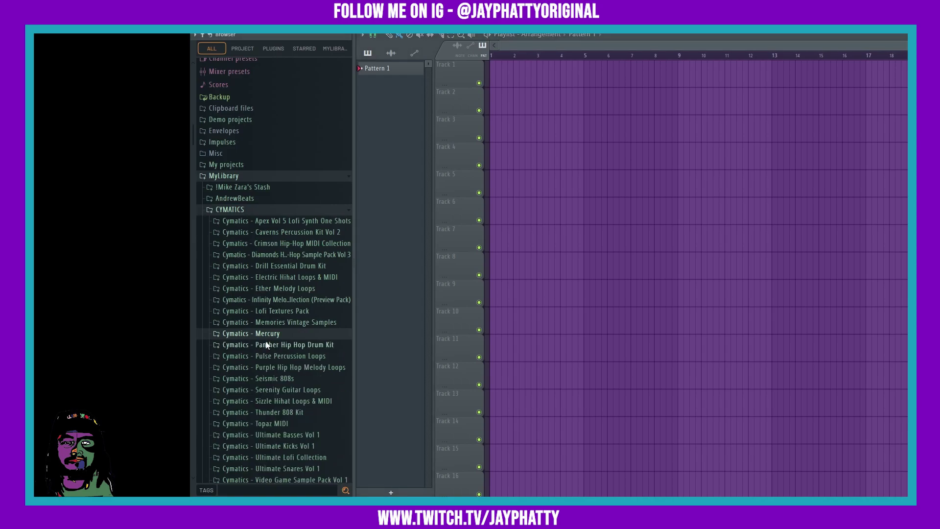
left_click(251, 336)
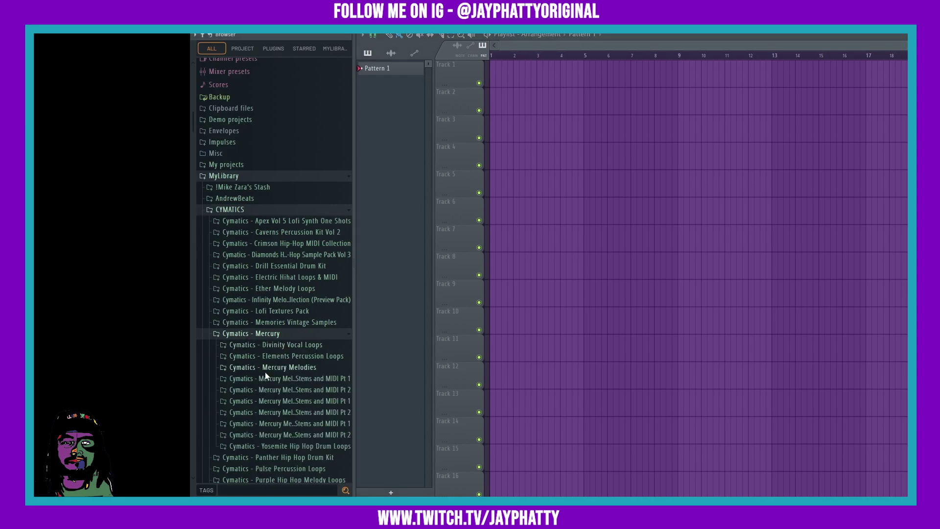
left_click(280, 369)
left_click(260, 390)
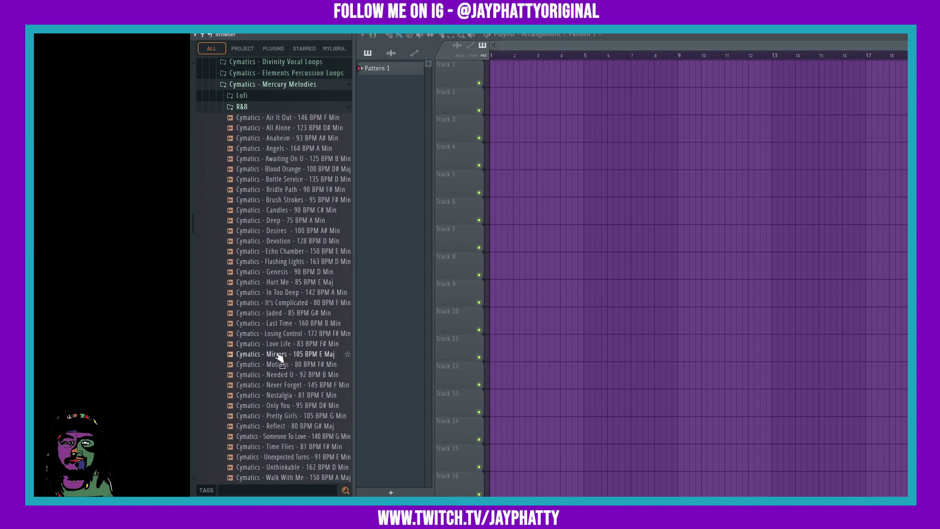
Preview the Mirrors loop (105 BPM E Maj), jump ahead in it, and lower the preview volume.
left_click_drag(278, 358, 357, 447)
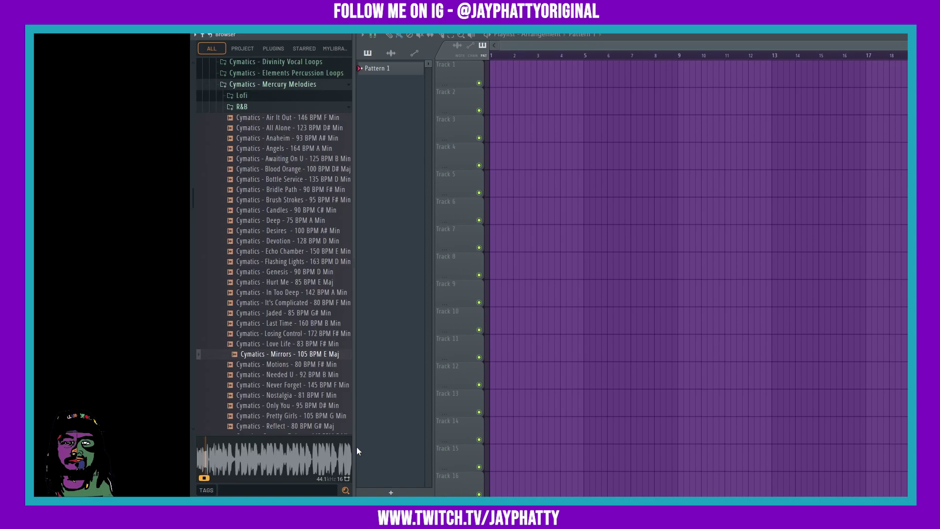
mouse_move(348, 452)
left_click(262, 466)
left_click(314, 456)
mouse_move(240, 478)
left_mouse_down()
mouse_move(226, 478)
mouse_move(241, 478)
left_mouse_up()
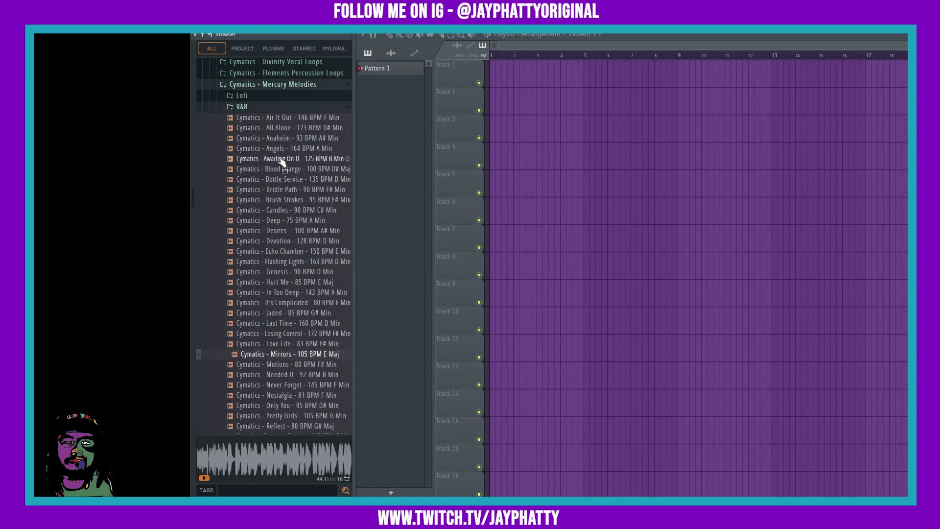
scroll(262, 50, "down", 3)
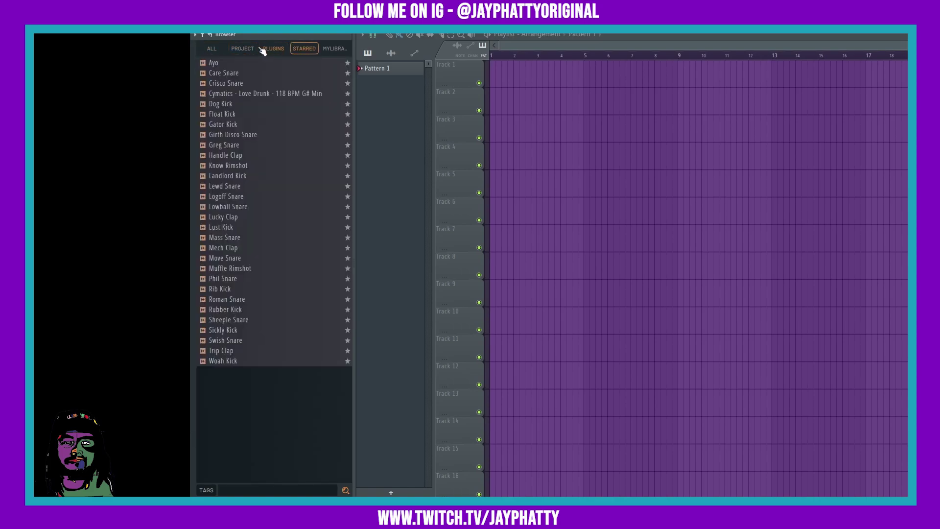
scroll(241, 49, "up", 2)
scroll(269, 50, "down", 1)
scroll(242, 50, "up", 2)
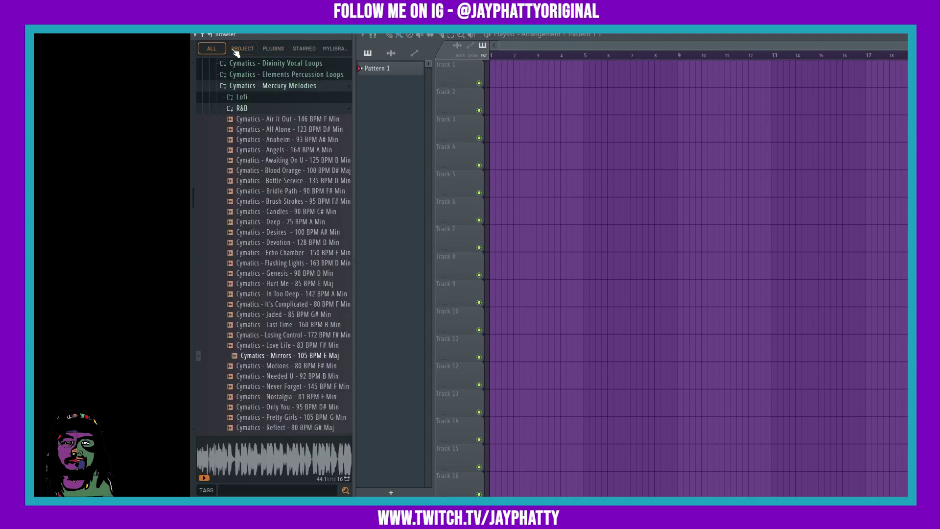
scroll(236, 52, "down", 3)
scroll(289, 54, "up", 1)
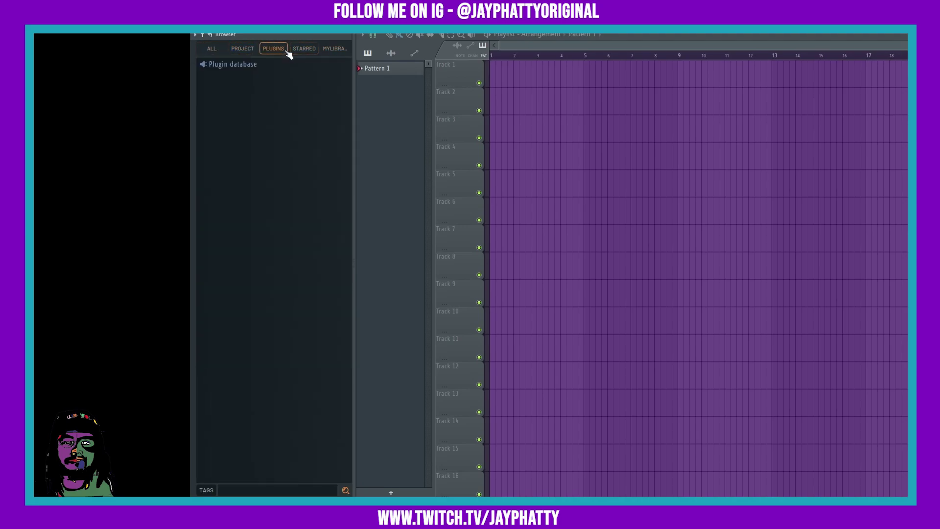
scroll(325, 54, "down", 1)
scroll(299, 54, "up", 2)
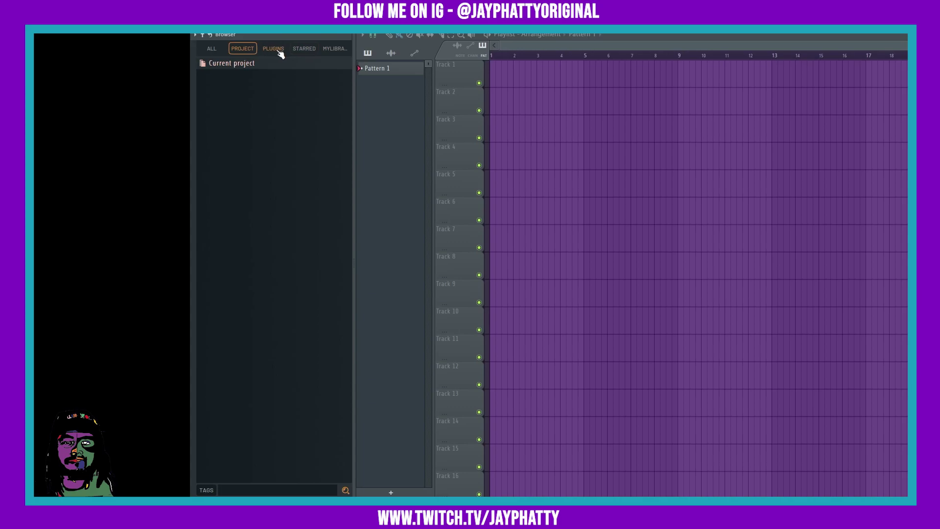
left_click(325, 51)
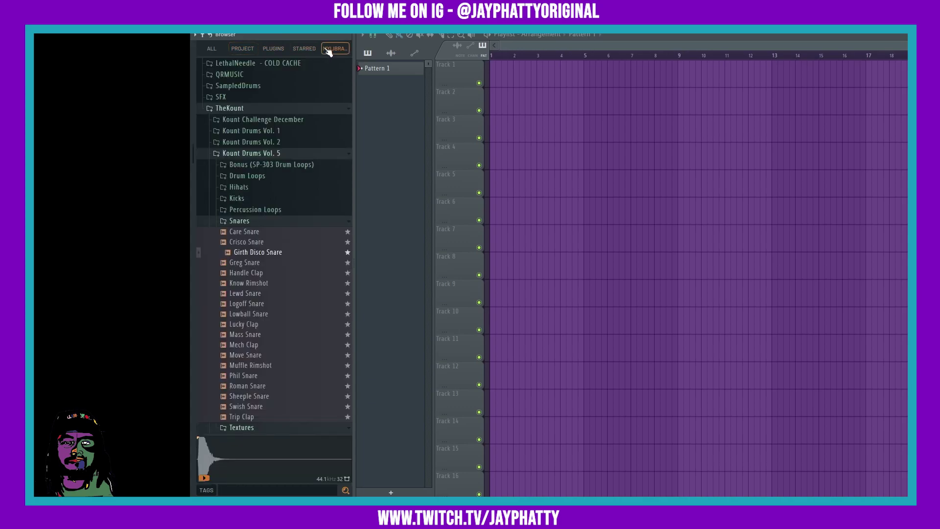
left_click(231, 110)
left_click(252, 188)
left_click(246, 189)
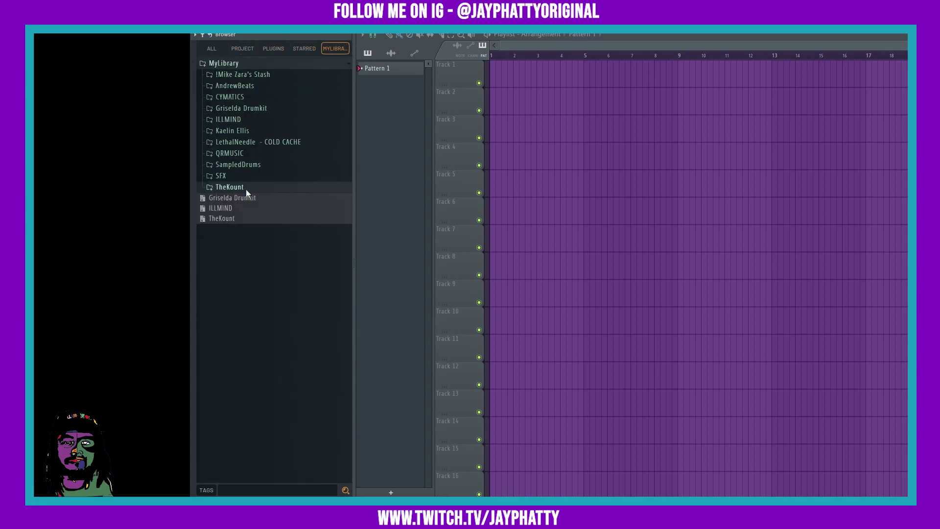
left_click(242, 62)
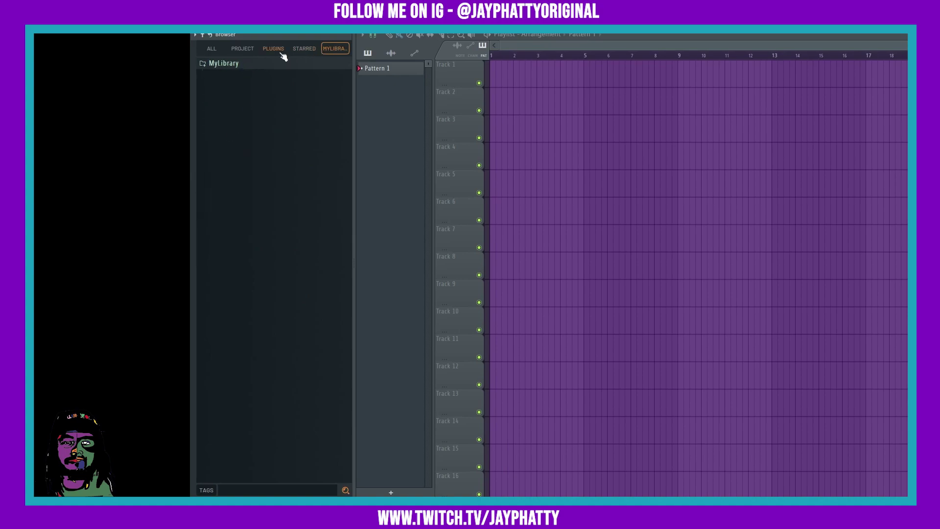
left_click(298, 53)
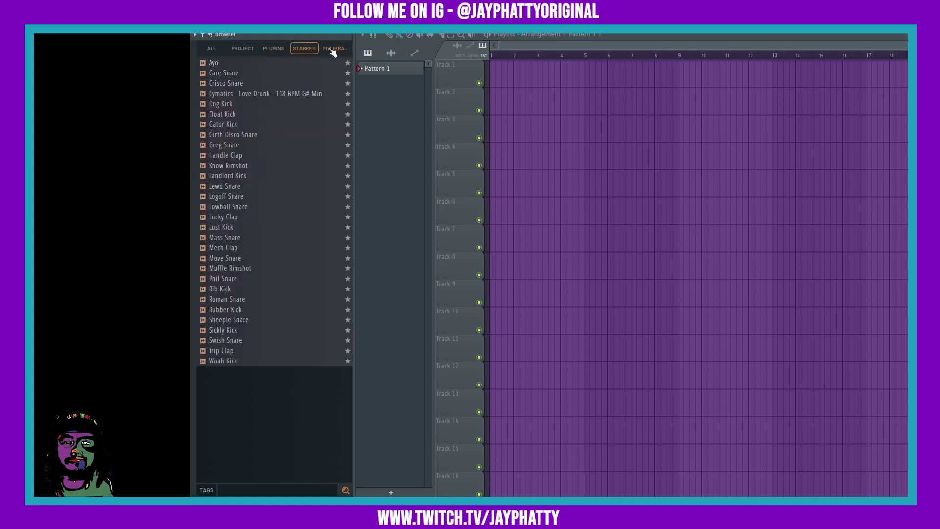
left_click(331, 50)
left_click(289, 63)
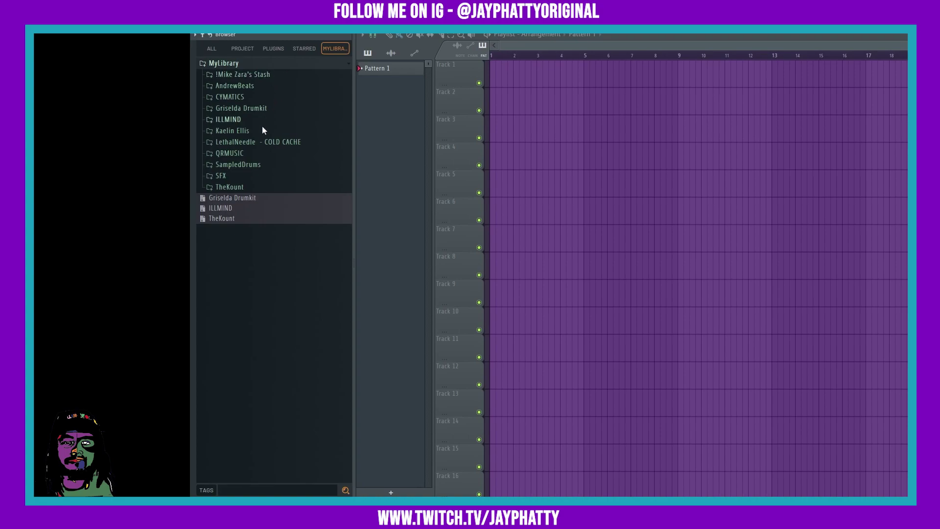
left_click(272, 63)
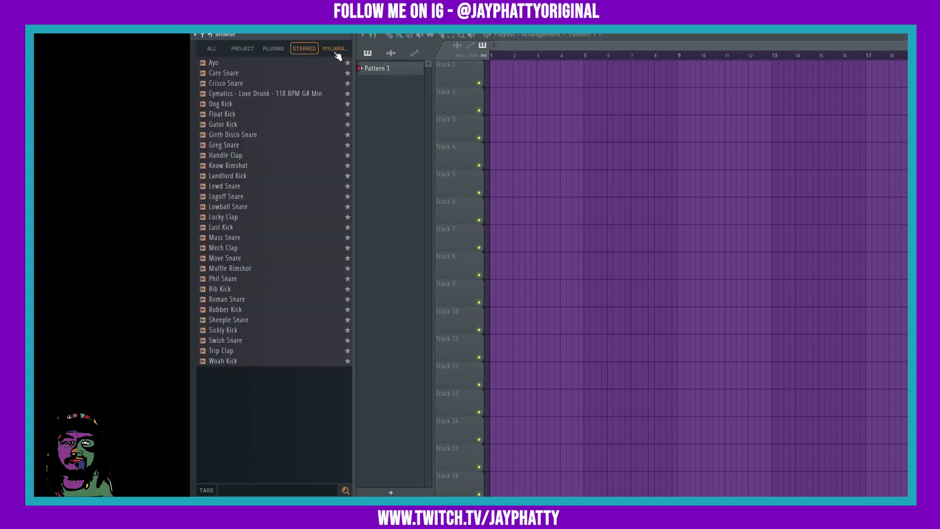
left_click(335, 49)
left_click(289, 65)
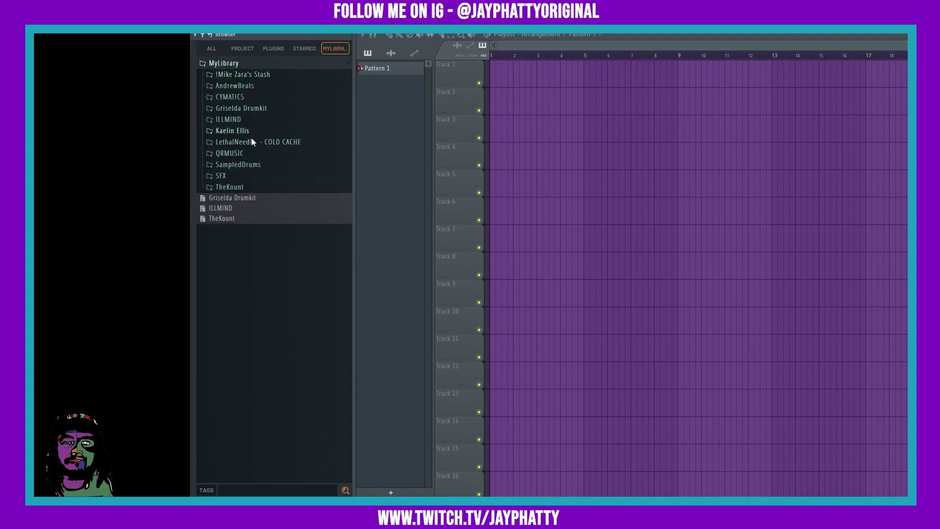
left_click(288, 64)
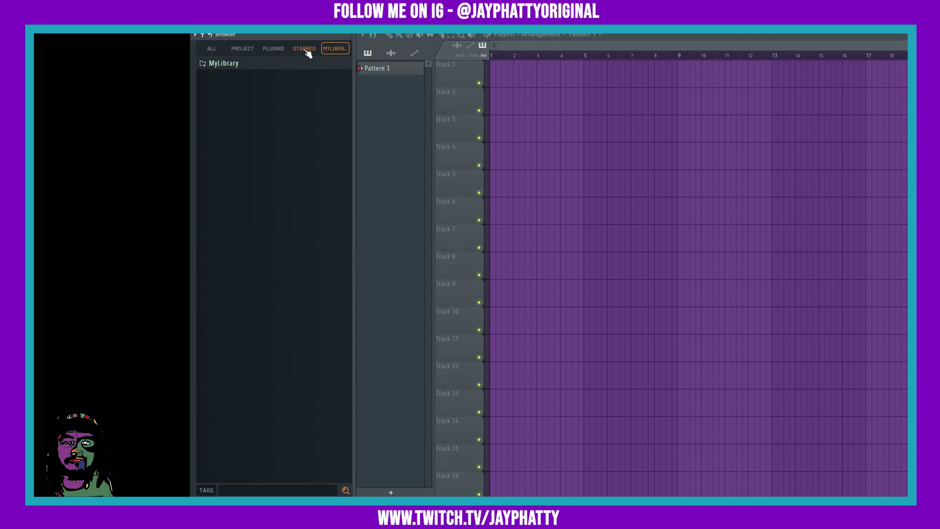
left_click(211, 49)
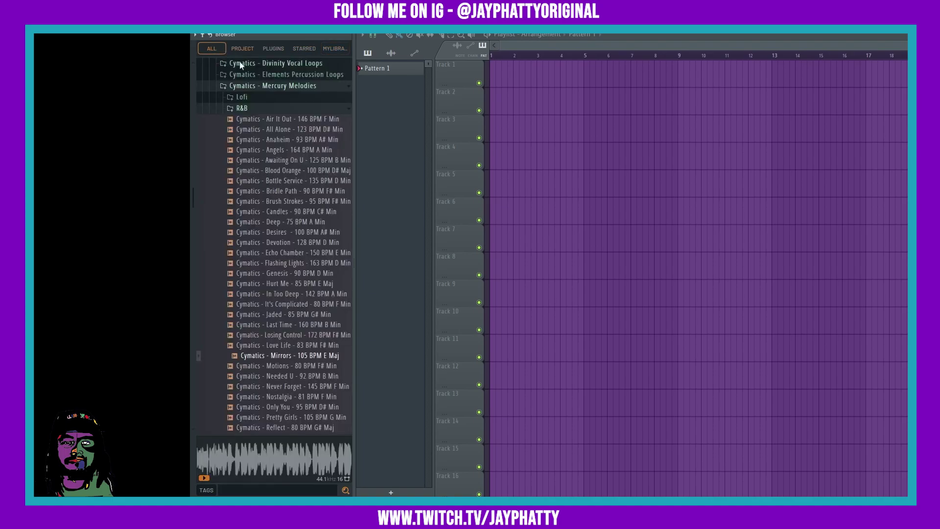
scroll(262, 108, "up", 6)
scroll(263, 108, "up", 5)
Open the MyLibrary and Project bones folders each in a new browser tab.
left_click(222, 231)
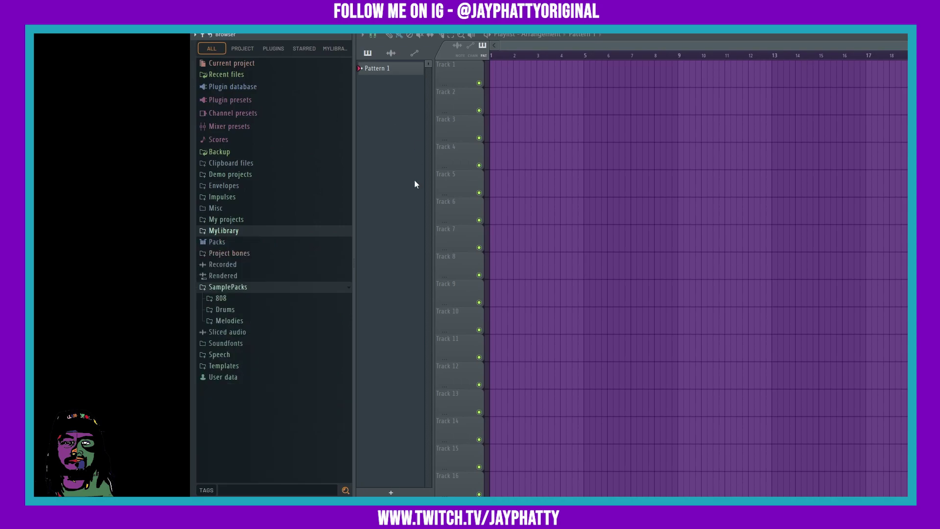
right_click(230, 234)
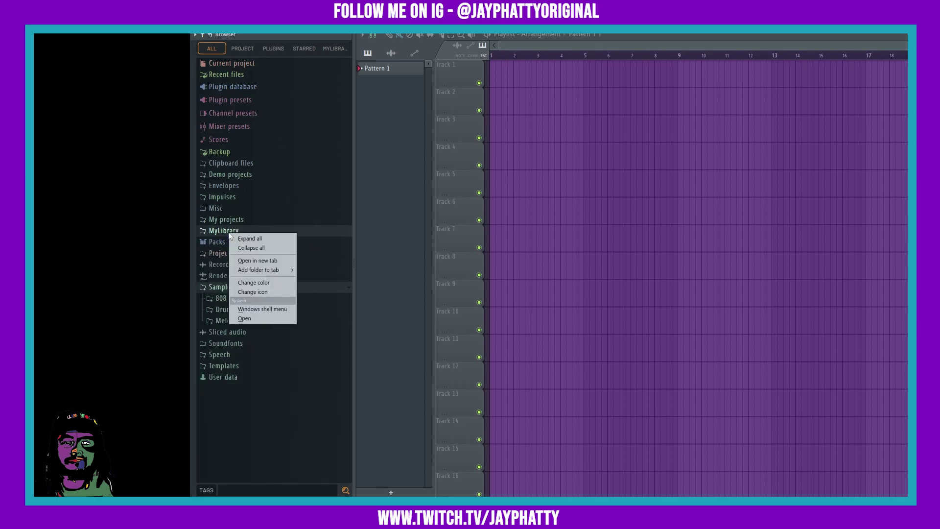
left_click(263, 260)
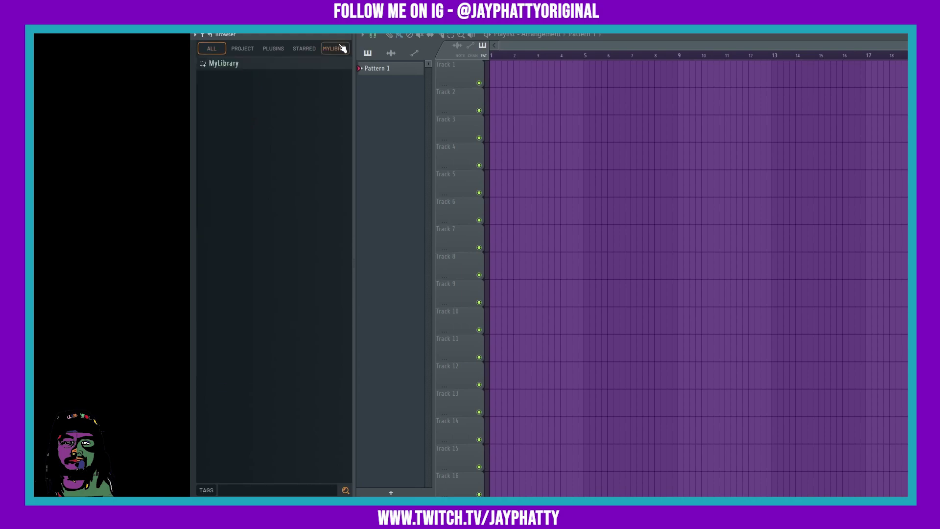
left_click(211, 49)
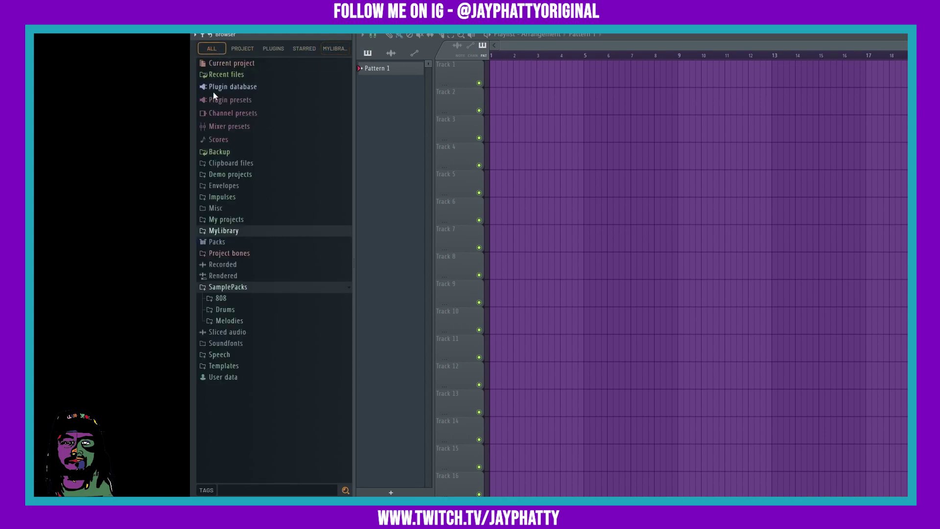
right_click(220, 254)
left_click(254, 279)
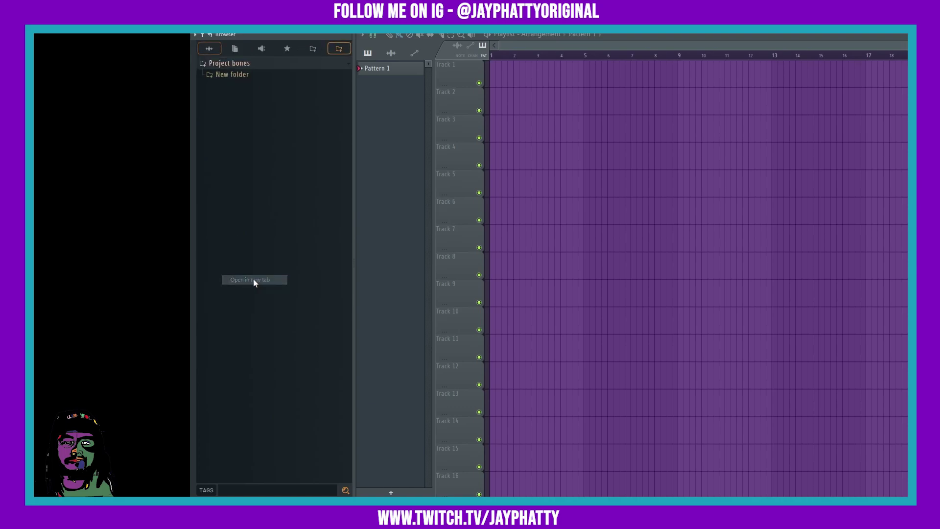
Cycle through the browser tabs, ending on Project bones with its single New folder.
left_click(236, 49)
left_click(262, 48)
left_click(286, 50)
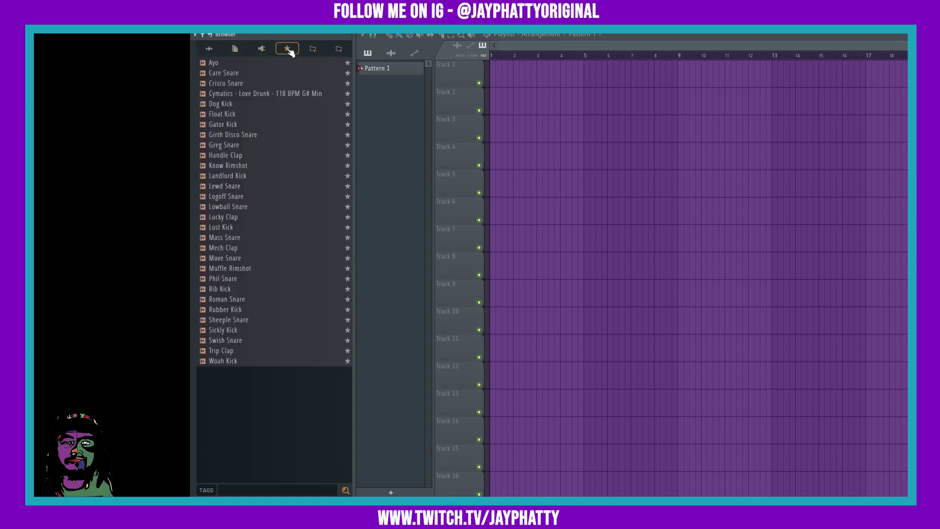
left_click(313, 49)
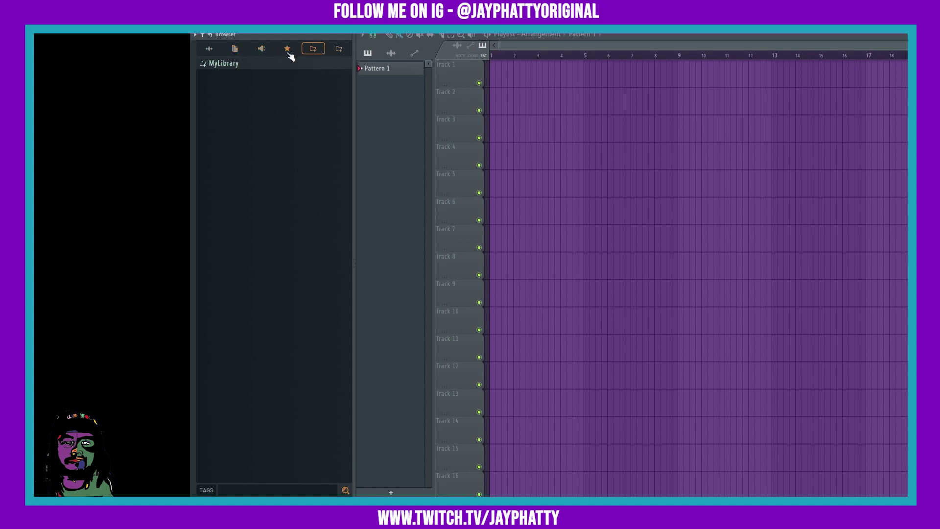
left_click(339, 49)
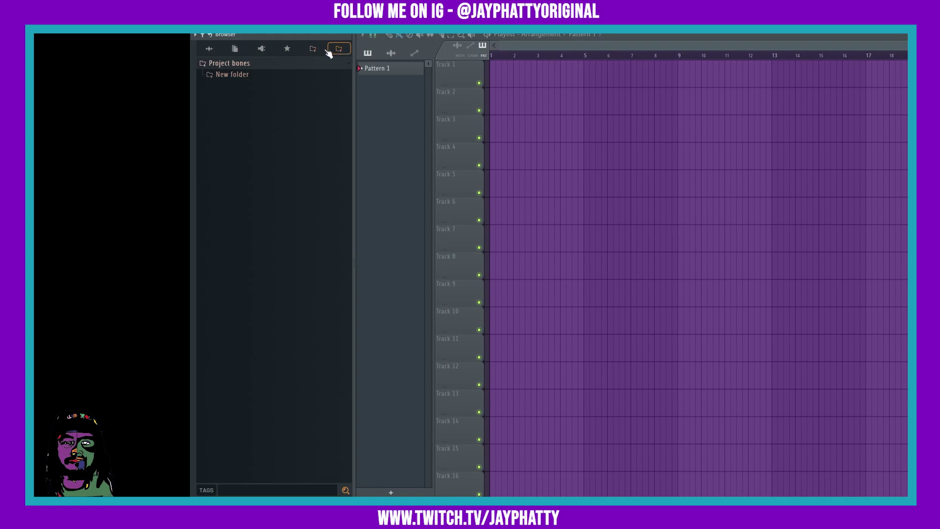
Delete the Project bones tab and hide the PLUGINS tab.
right_click(336, 49)
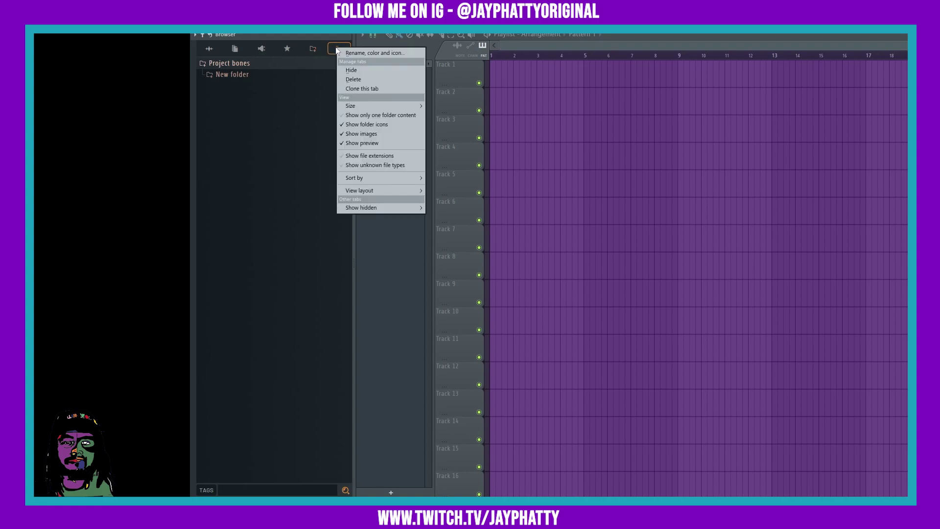
left_click(354, 87)
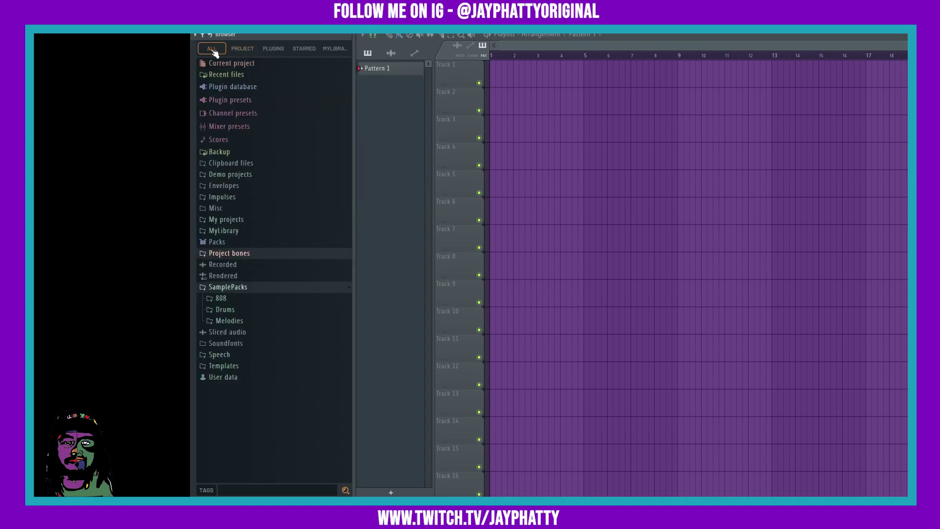
right_click(210, 48)
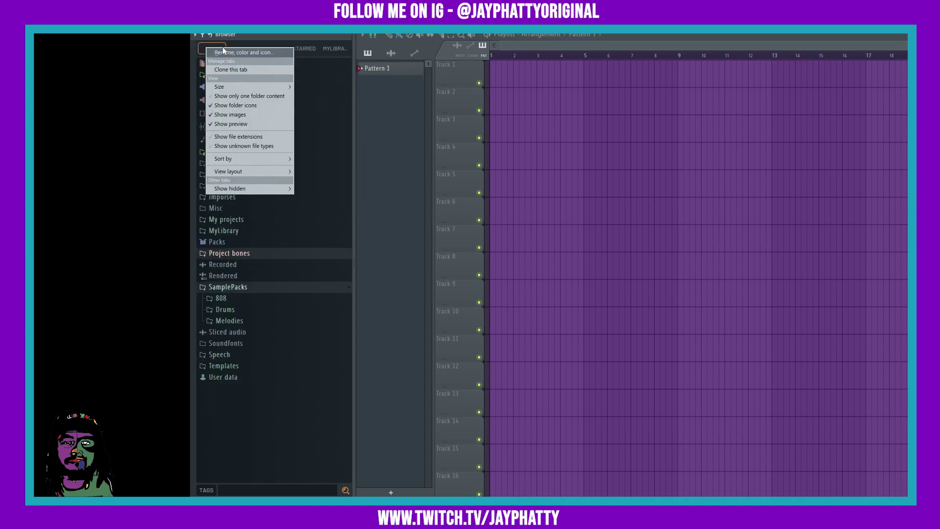
right_click(303, 48)
right_click(275, 51)
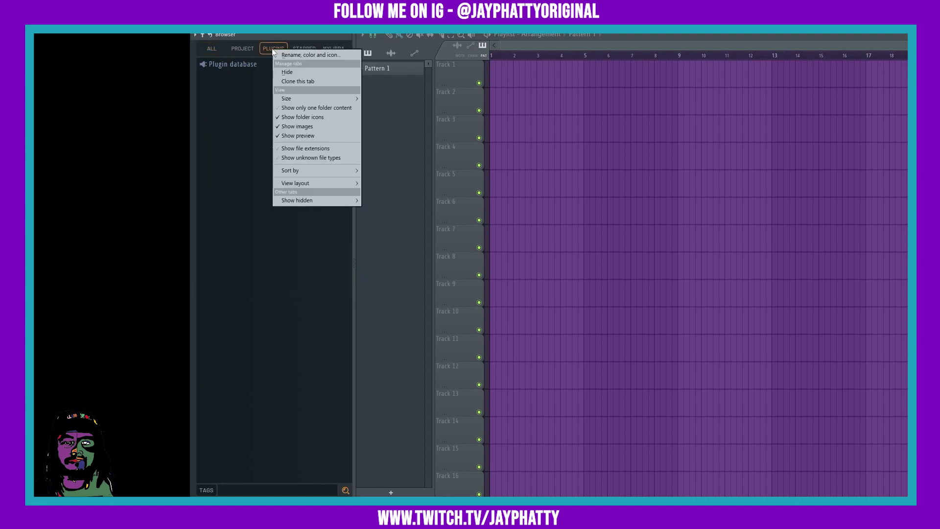
left_click(292, 66)
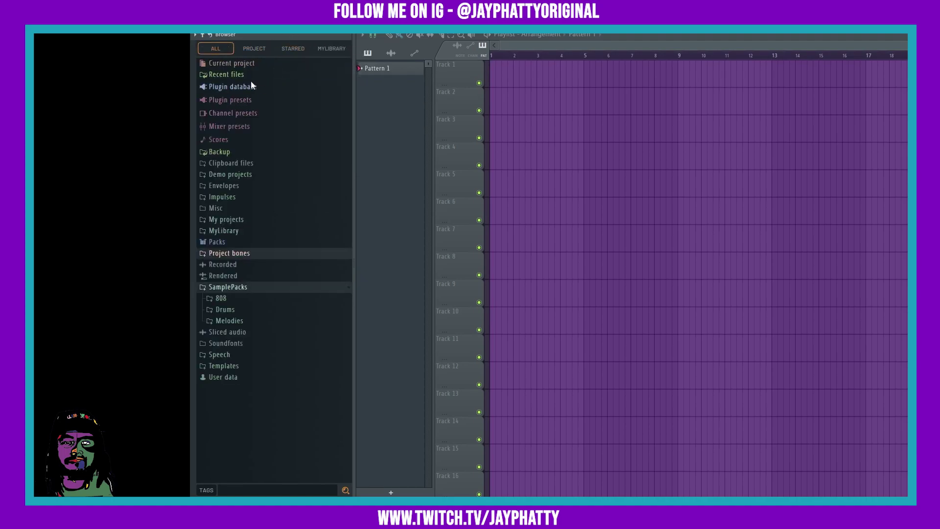
Show all hidden tabs again, then hide the plugin database tab.
right_click(272, 49)
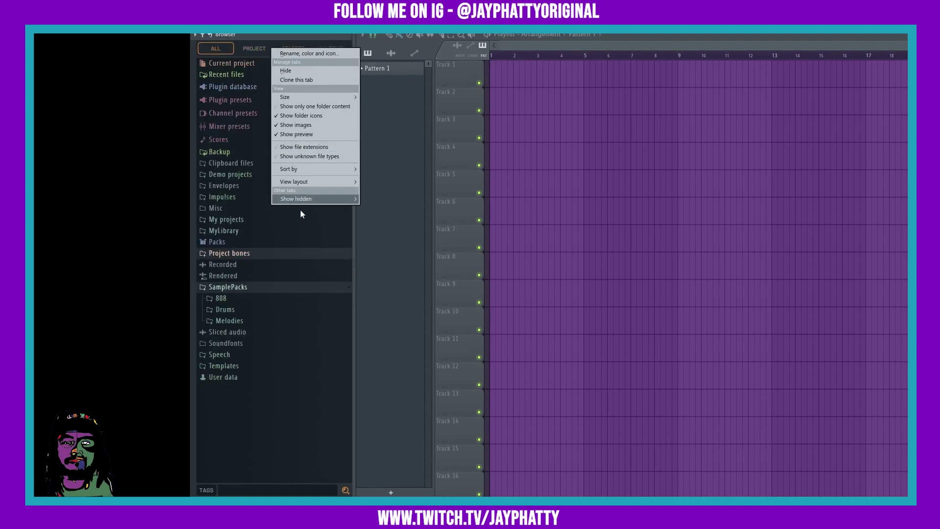
mouse_move(313, 199)
left_click(377, 221)
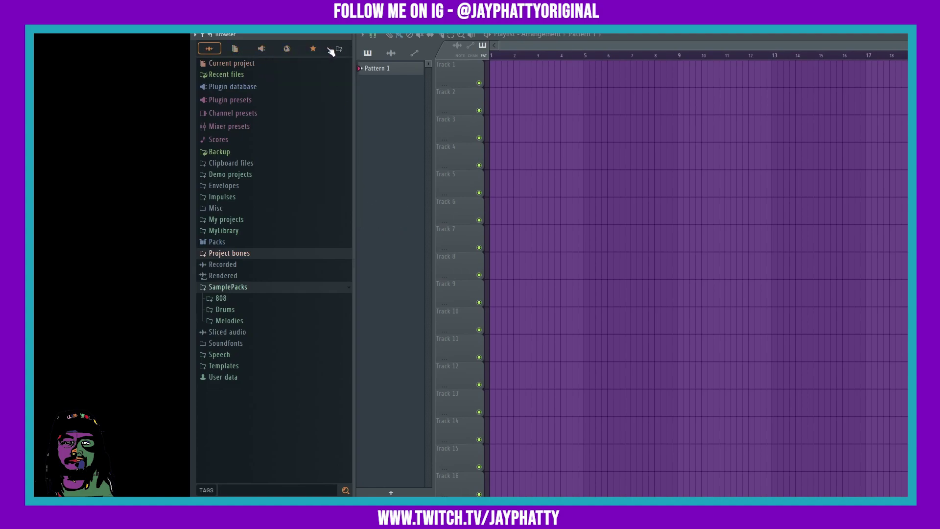
right_click(261, 49)
left_click(277, 71)
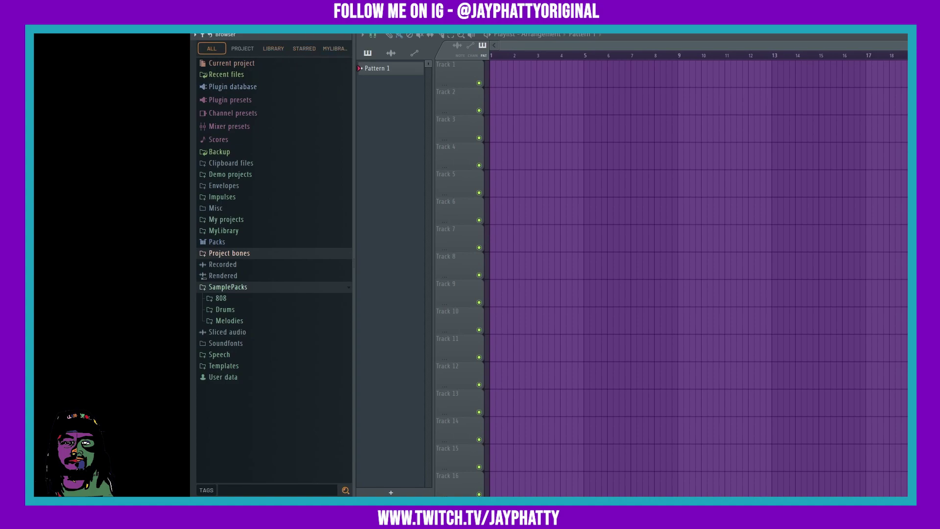
Drop 808 Phesh - F from SamplePacks > 808 onto Track 3 and reveal its file in Explorer.
left_click(221, 298)
left_click_drag(234, 308, 497, 130)
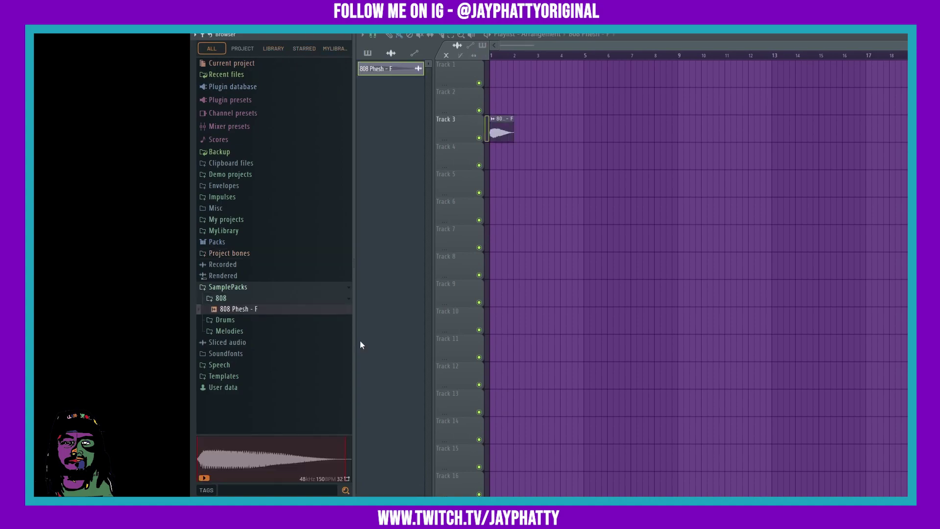
right_click(240, 309)
left_click(278, 427)
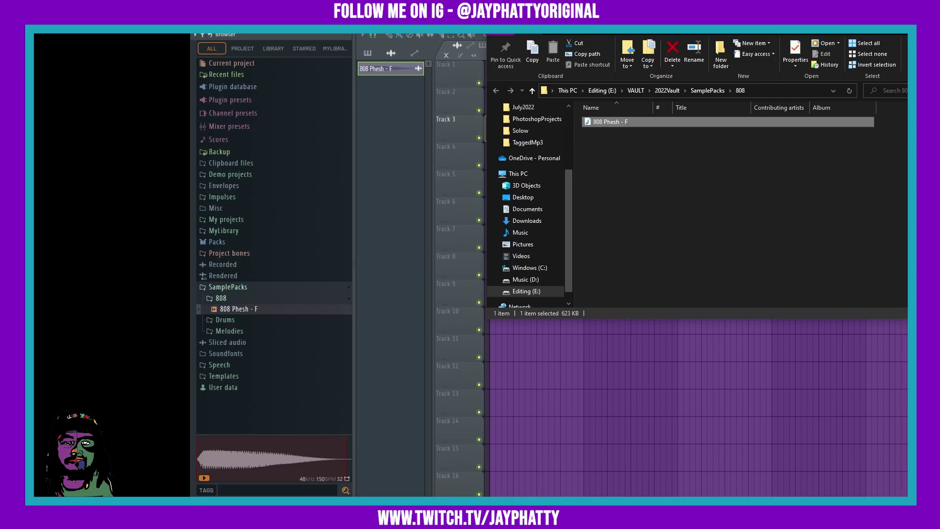
left_click_drag(609, 122, 494, 128)
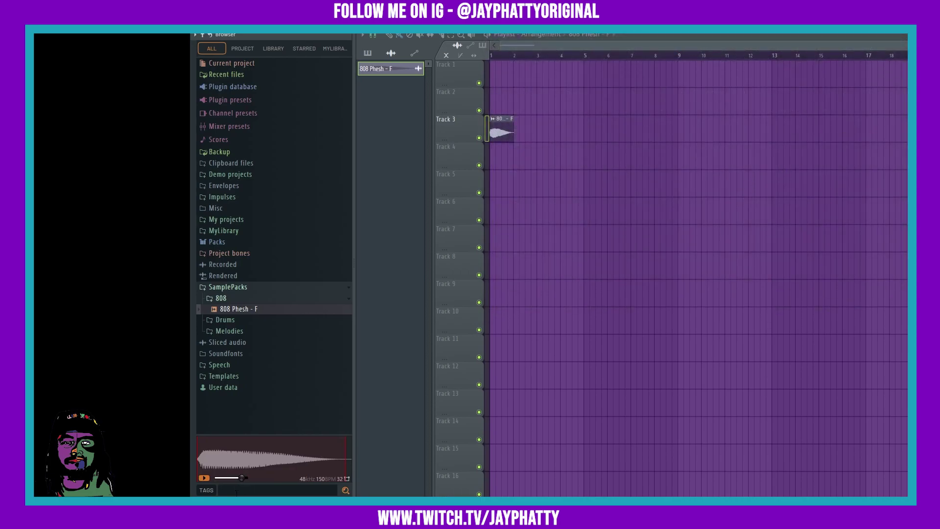
left_click(237, 493)
type("kick")
key("Return")
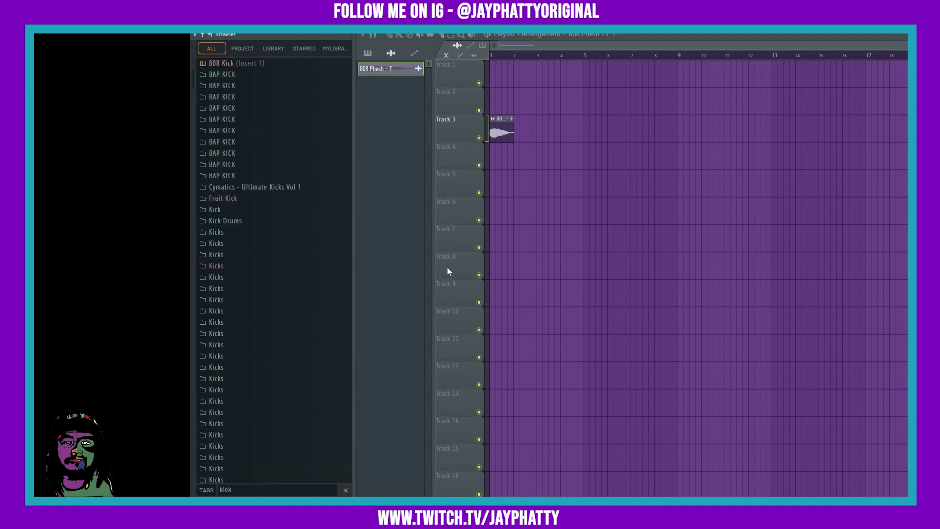
scroll(245, 180, "down", 10)
scroll(253, 192, "up", 9)
scroll(279, 226, "down", 7)
scroll(284, 252, "down", 12)
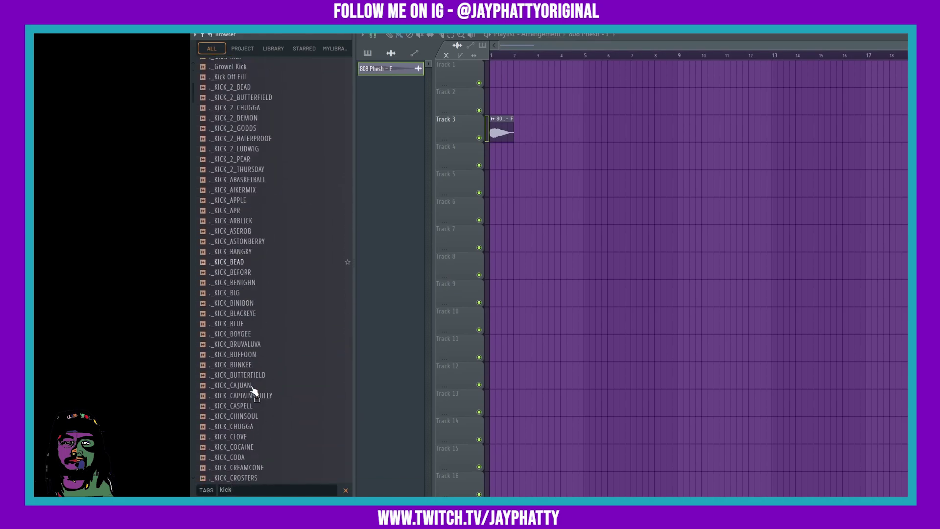
scroll(285, 330, "up", 18)
scroll(249, 214, "up", 4)
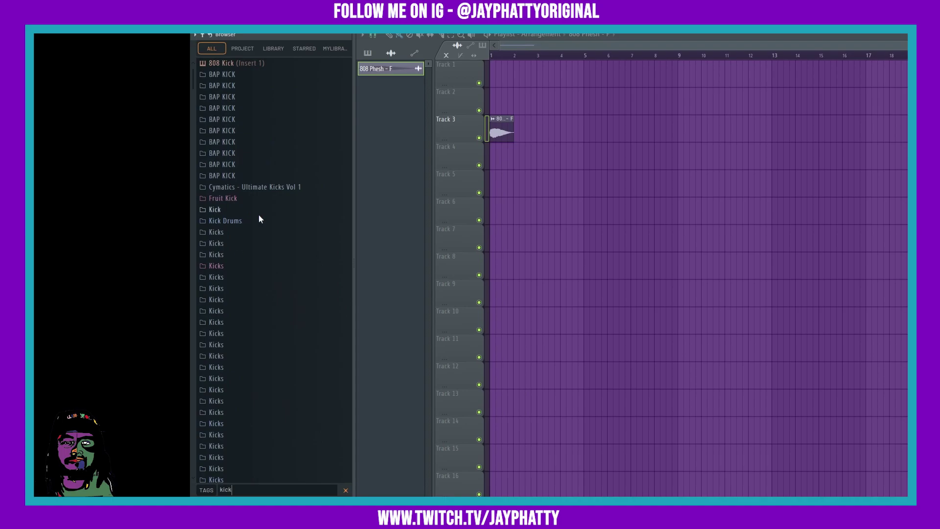
scroll(292, 319, "down", 15)
scroll(267, 353, "down", 20)
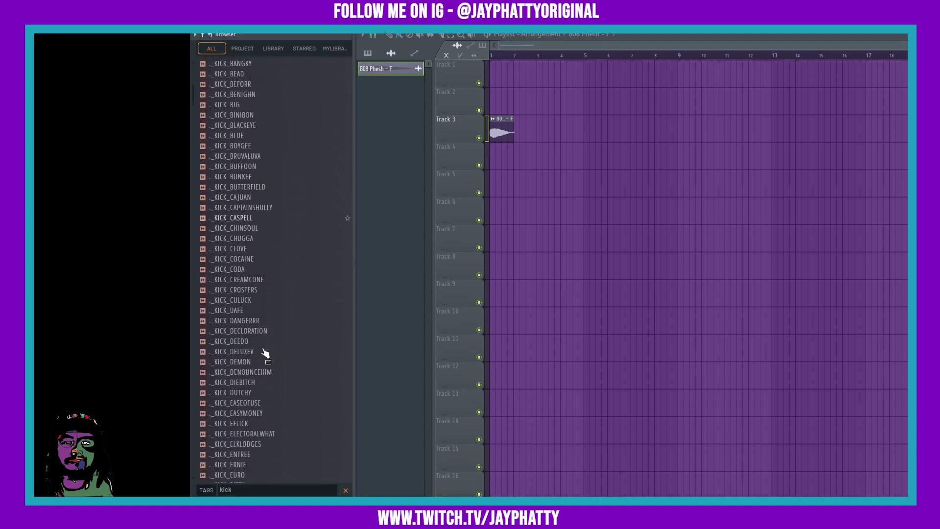
left_click(346, 490)
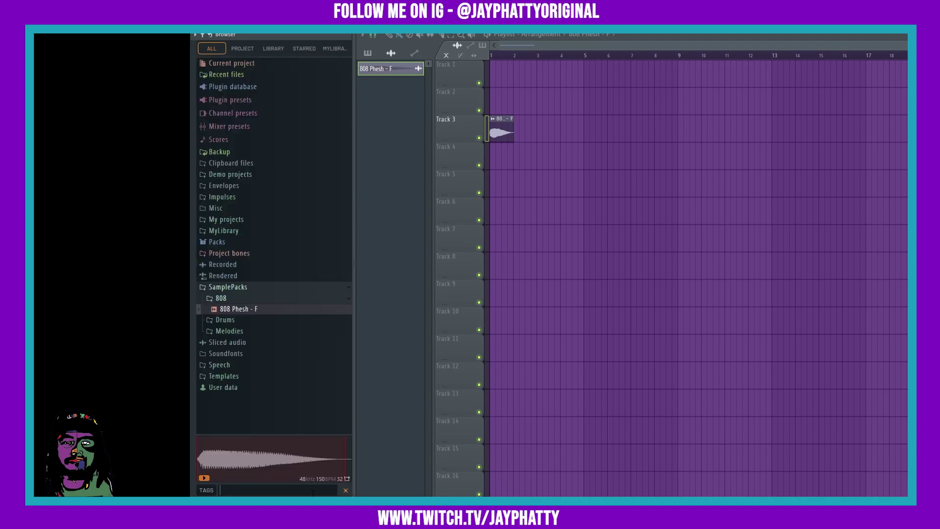